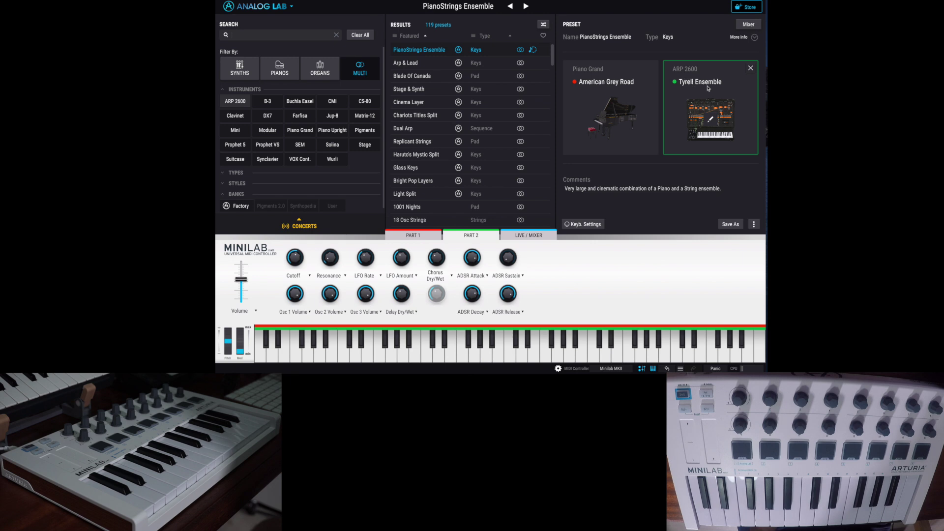
Step: Compare the Part 1, Part 2 and Live/Mixer knob assignments of PianoStrings Ensemble, and lower the Master volume to about 0.317
click(424, 240)
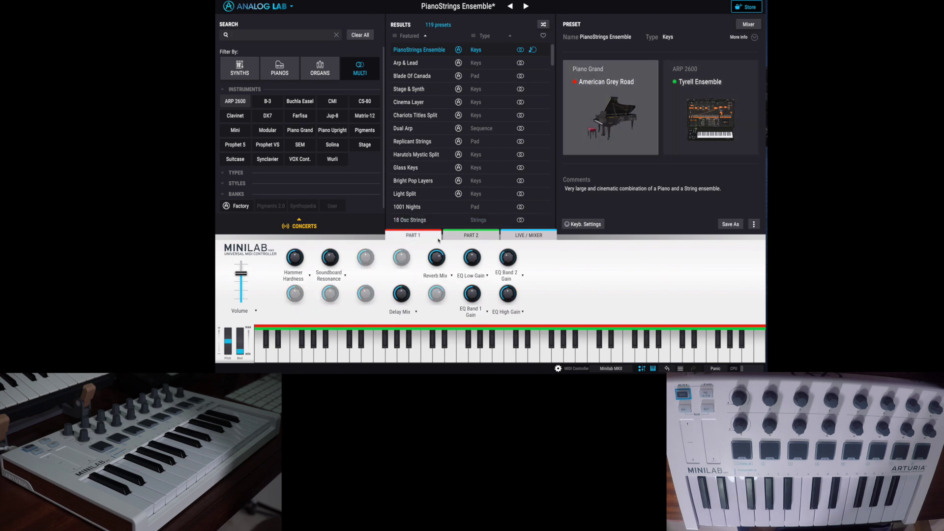
click(471, 236)
click(522, 237)
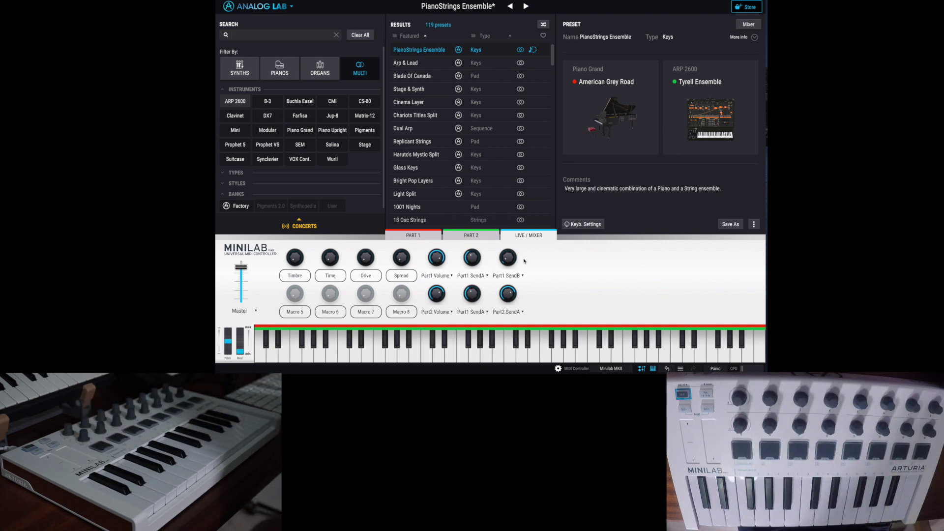
drag(240, 266, 241, 291)
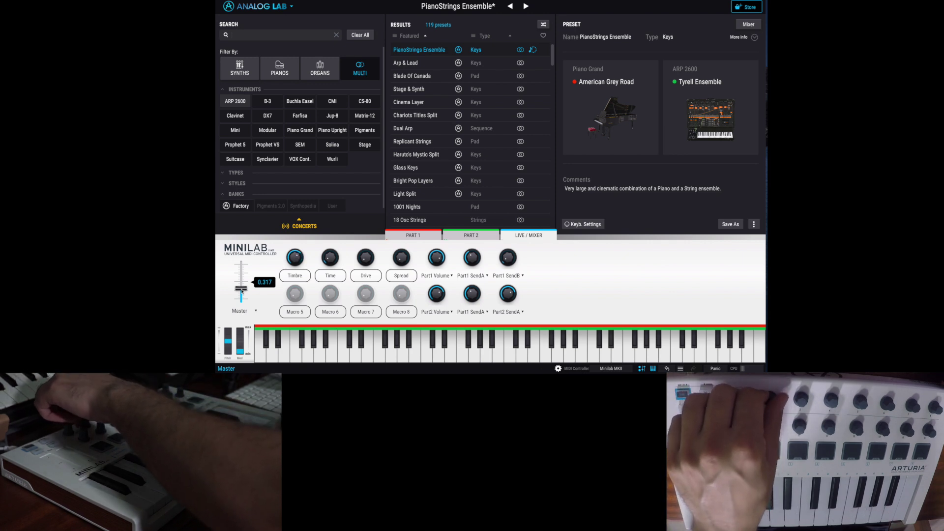
Step: Review the Part 2, Part 1 and Live/Mixer knob assignments again, and choose the Arp & Lead preset
mouse_move(506, 249)
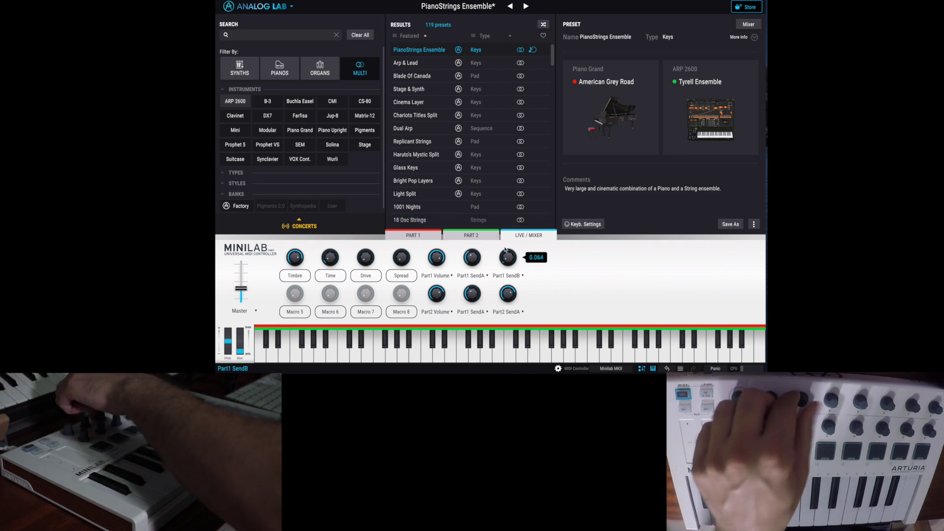
click(468, 235)
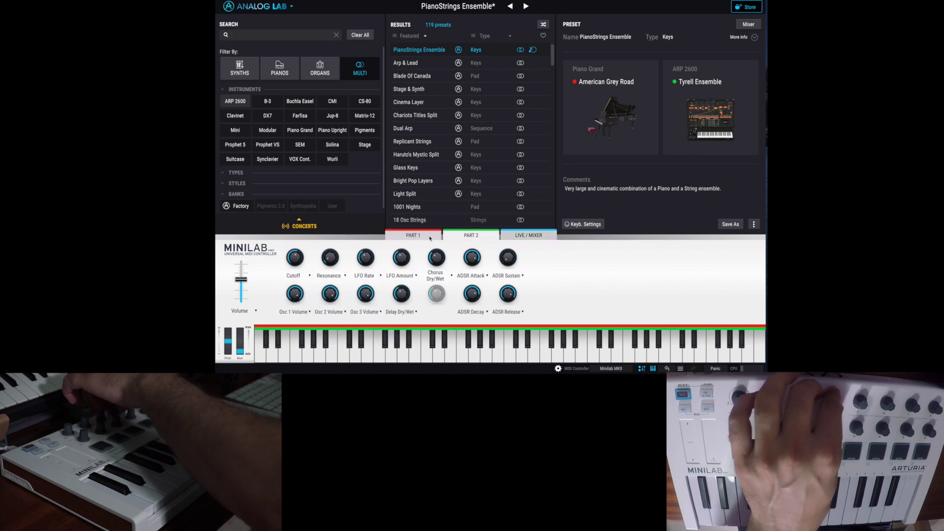
click(413, 238)
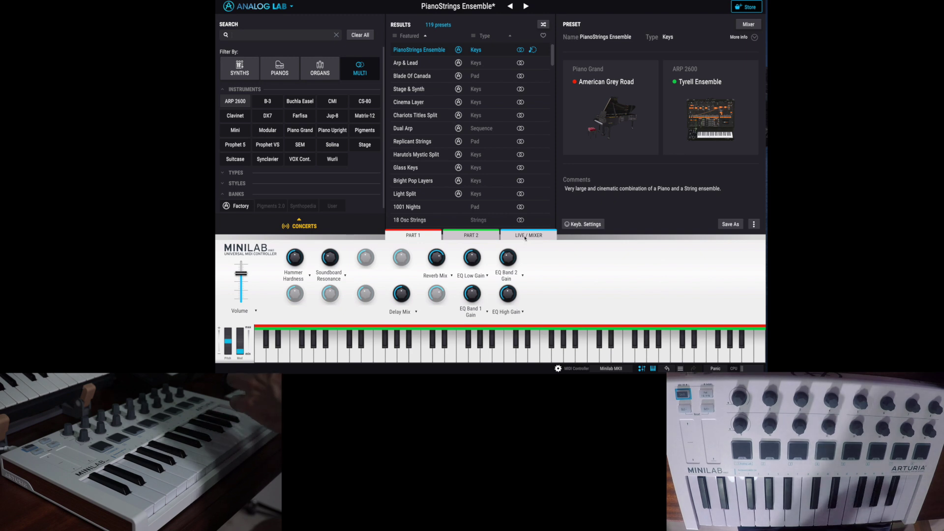
click(509, 237)
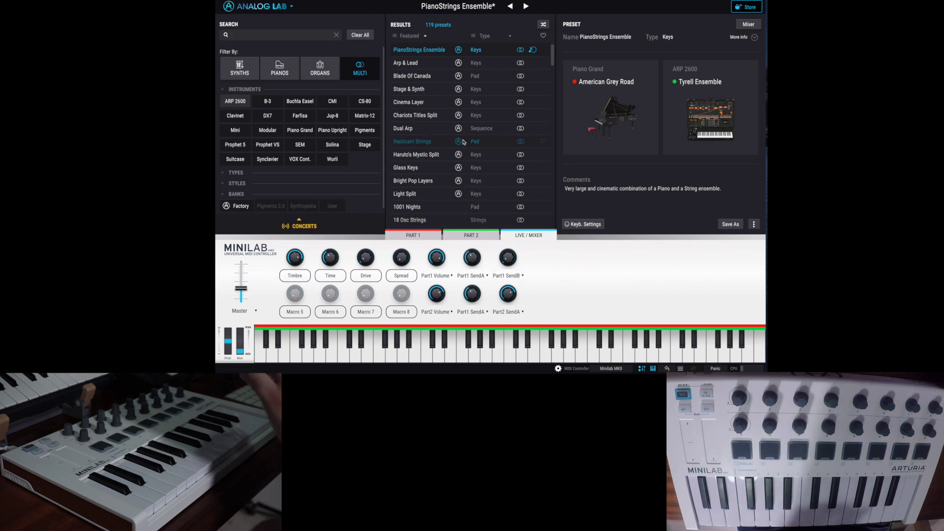
click(425, 65)
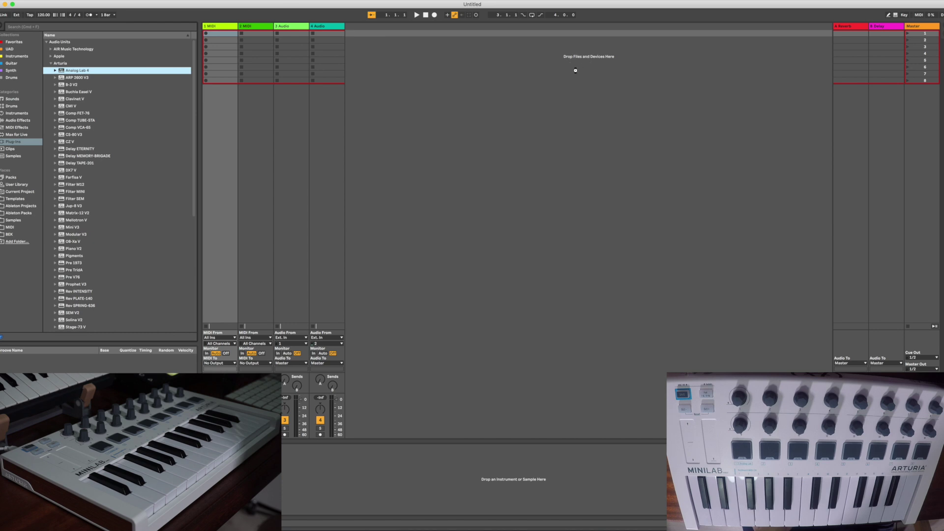
Step: In Ableton Live, add the Arturia Analog Lab 4 plug-in as a new track and close its plug-in window
drag(576, 73, 577, 73)
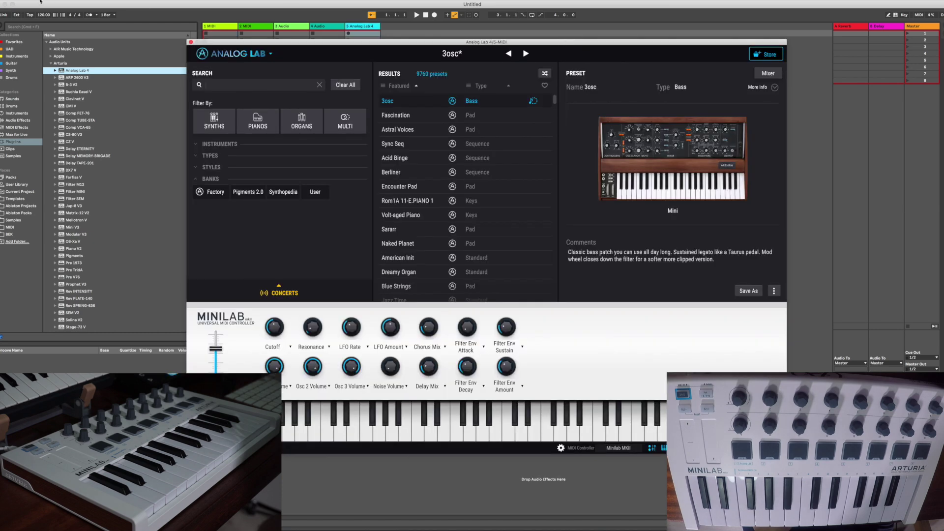
click(191, 42)
Step: Examine the Link/MIDI preferences for the MiniLab mkII control surface and its MIDI port settings, and close the preferences
key(super+comma)
drag(473, 161, 426, 141)
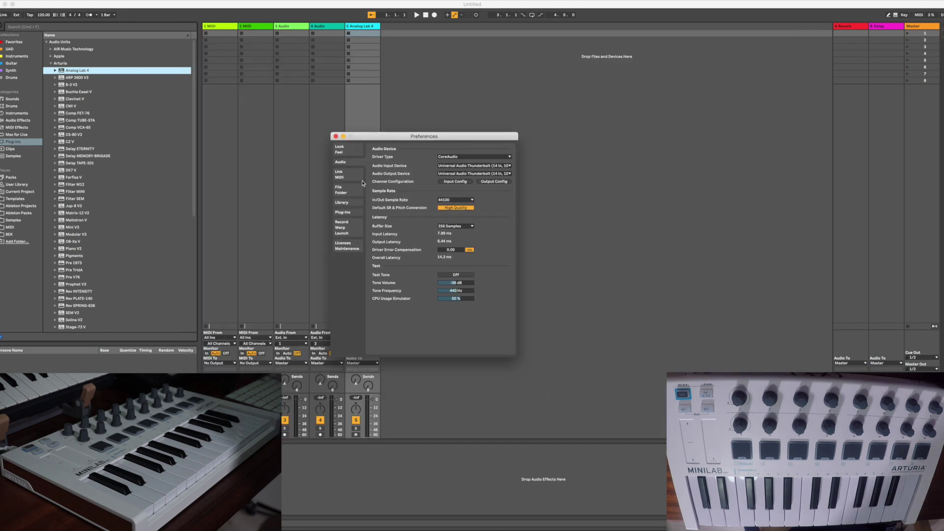
click(352, 176)
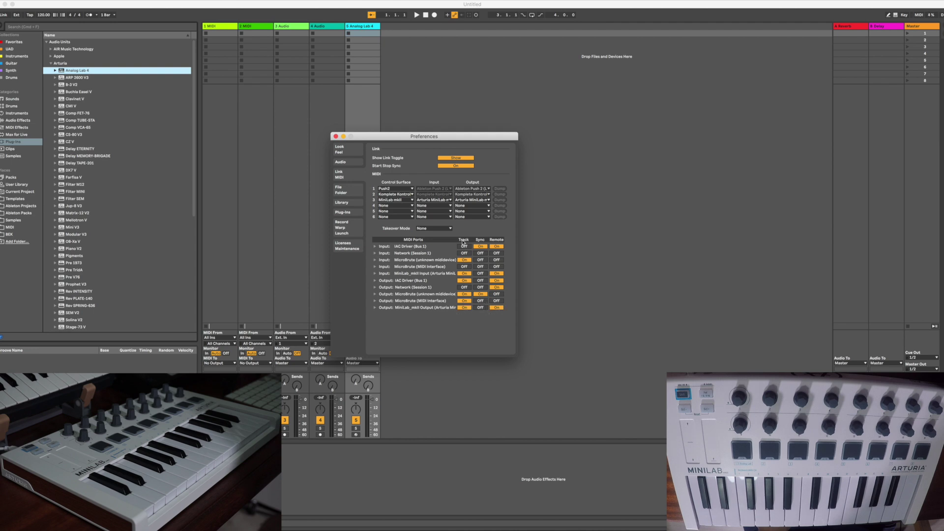
click(336, 137)
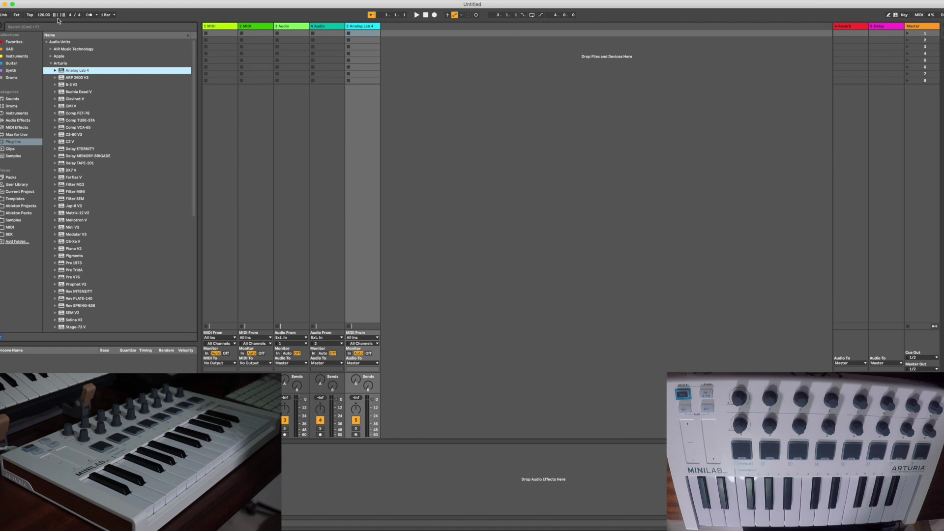
Step: Reopen the preferences, examine the Record, Warp and Launch settings including the Default Launch Mode, and close them
click(21, 1)
click(30, 16)
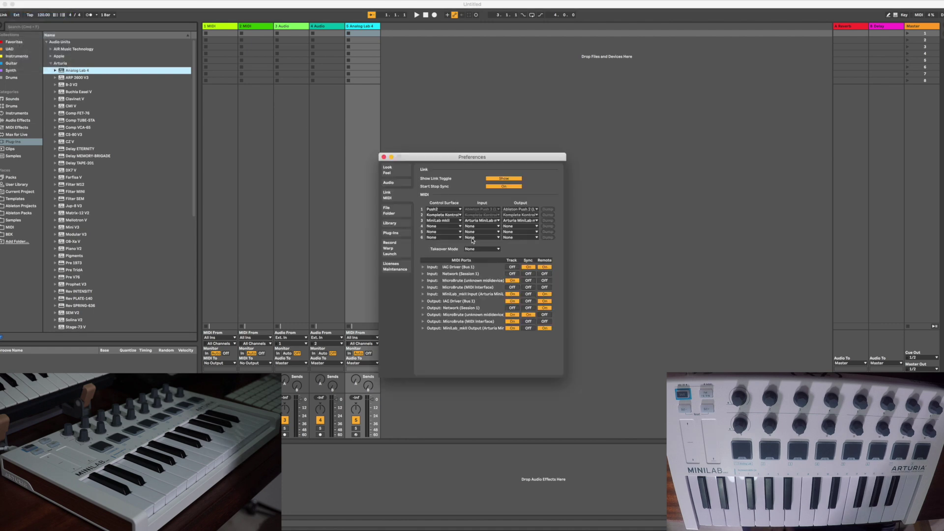
click(399, 248)
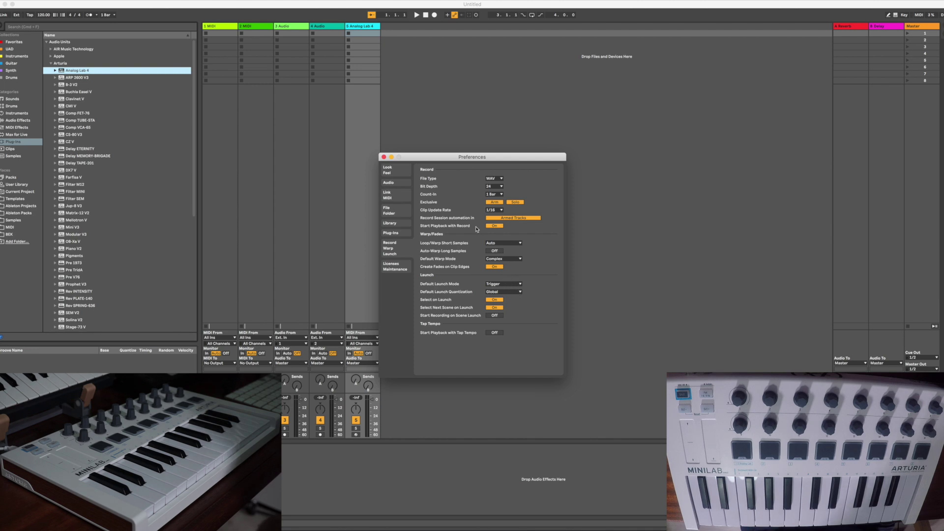
click(517, 285)
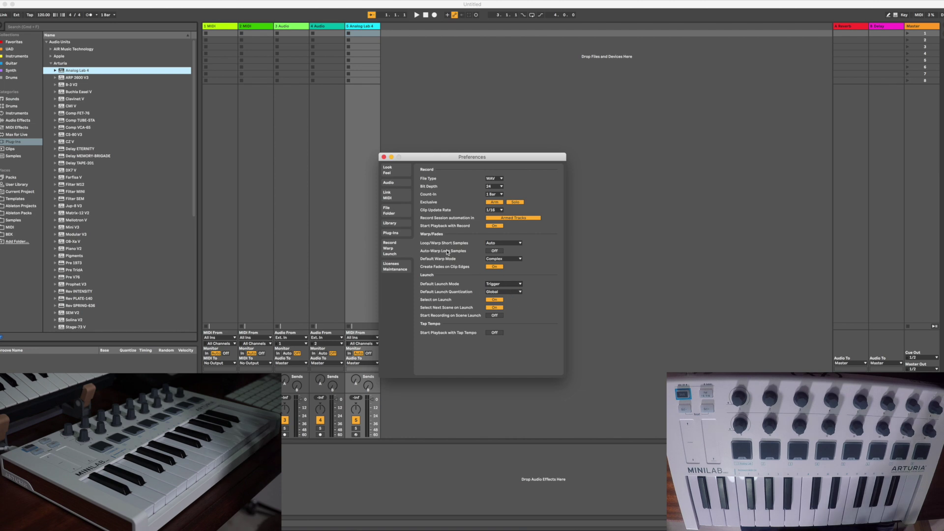
click(384, 157)
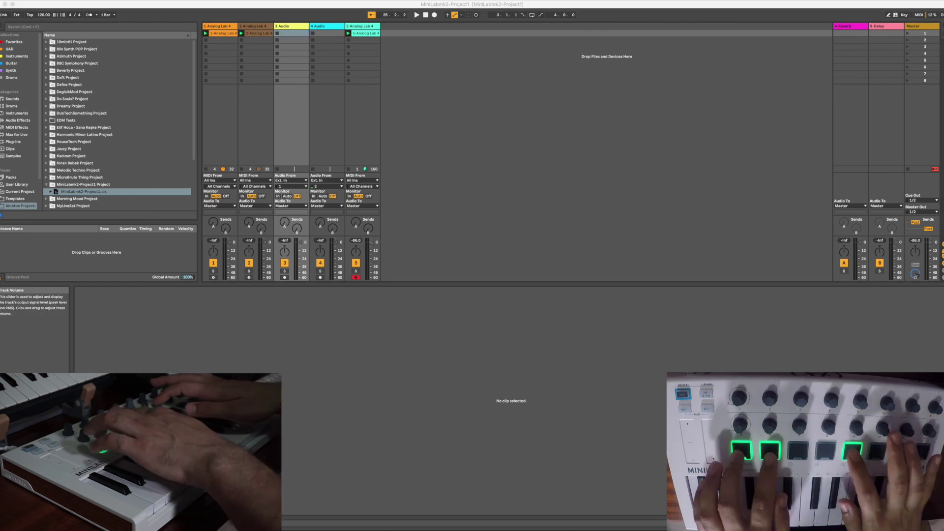
Step: Disarm the fifth track, Analog Lab 4, and delete the clip in its second slot
key(space)
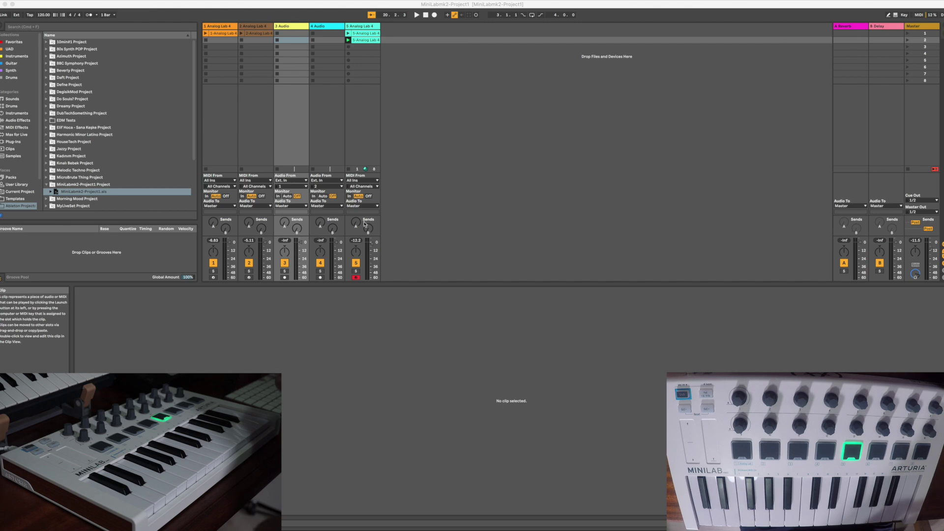
click(357, 278)
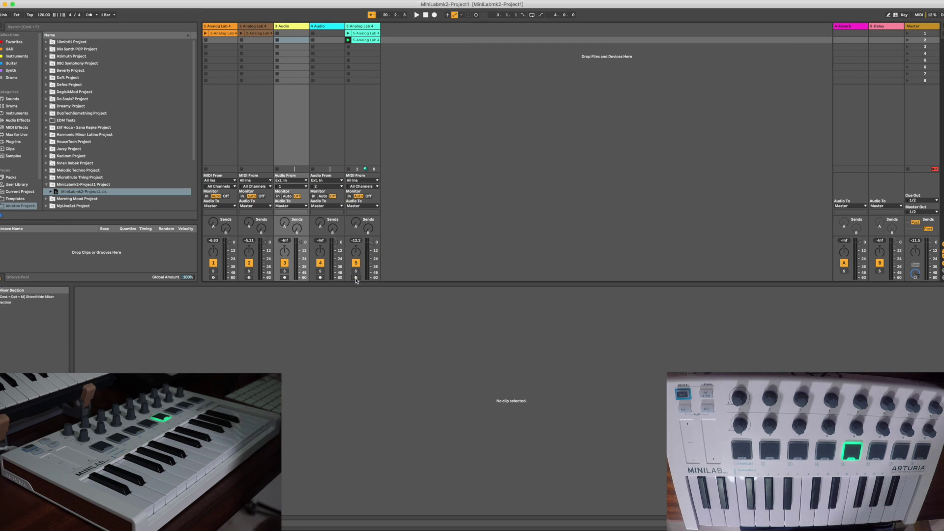
click(370, 41)
key(Delete)
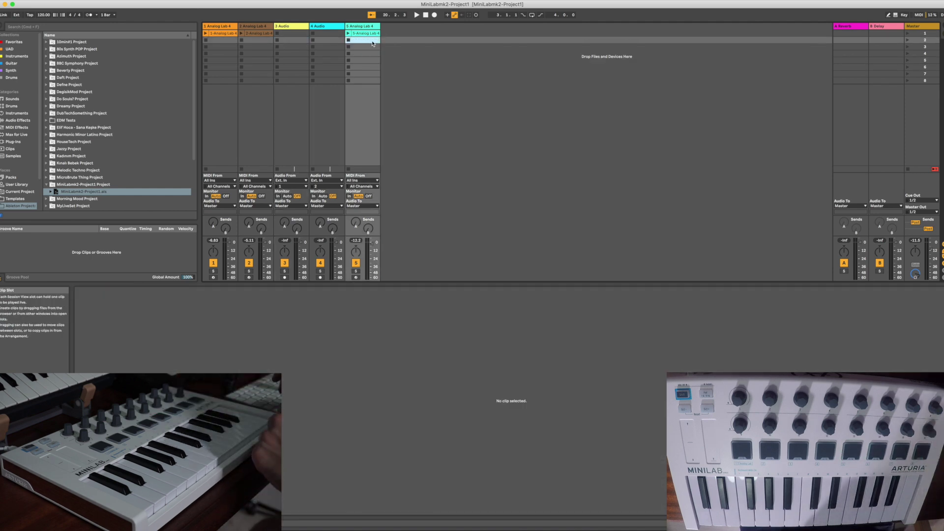
Step: Move the selection up and down among the first three clip slots of the fifth track, ending on its first clip
key(Up)
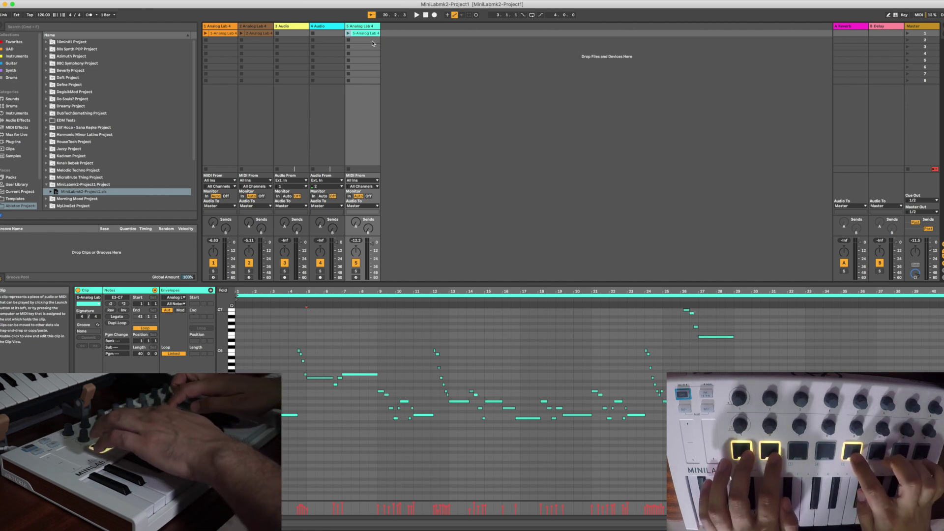
key(Down)
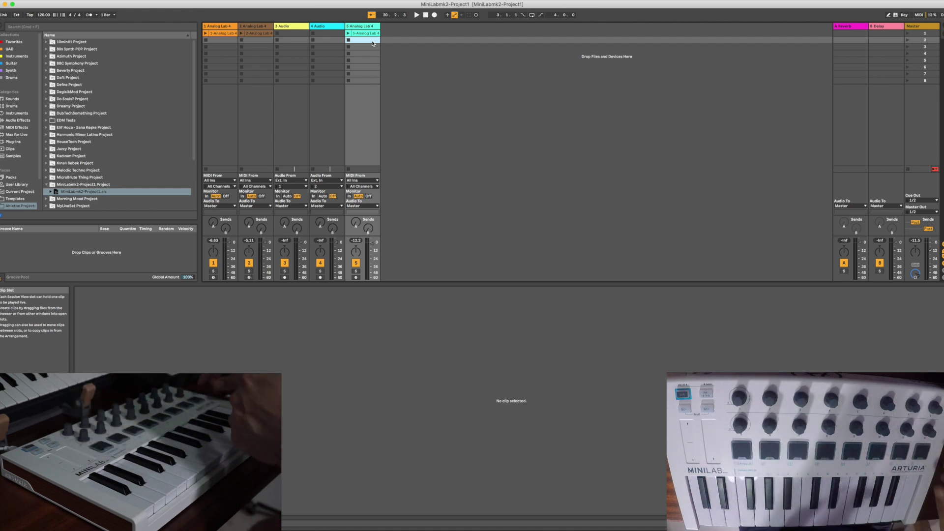
key(Up)
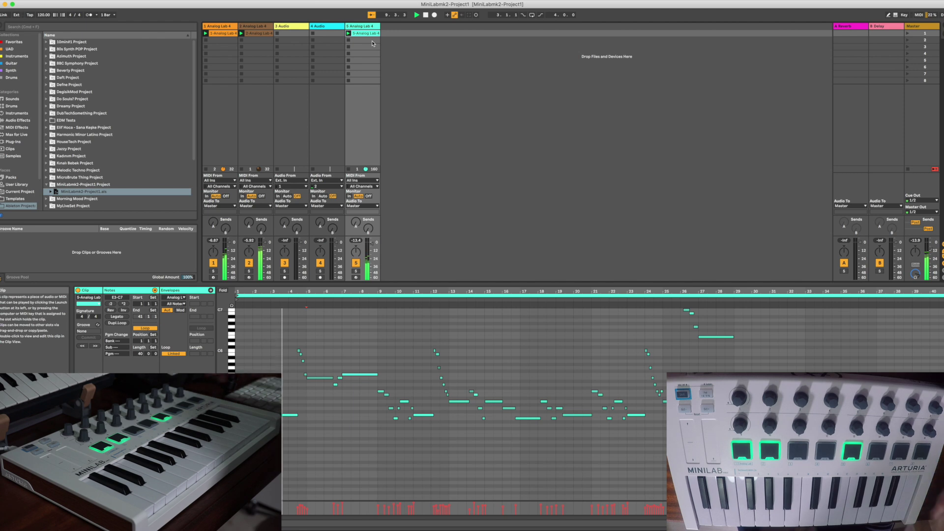
click(372, 41)
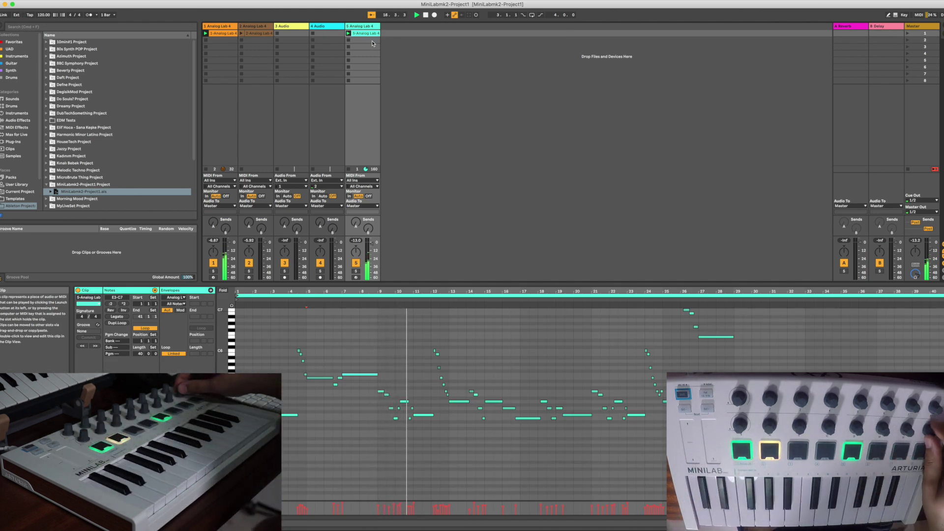
click(372, 41)
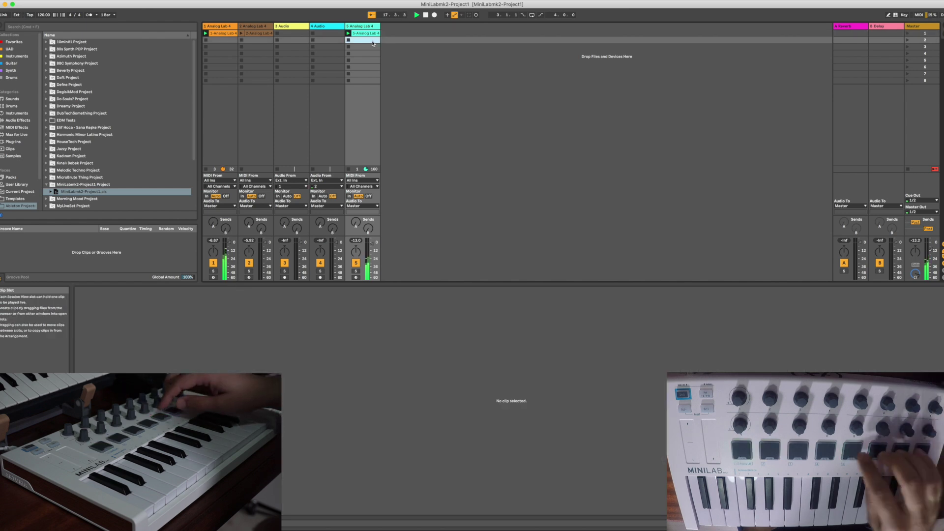
key(Down)
key(Down)
key(Up)
key(Up)
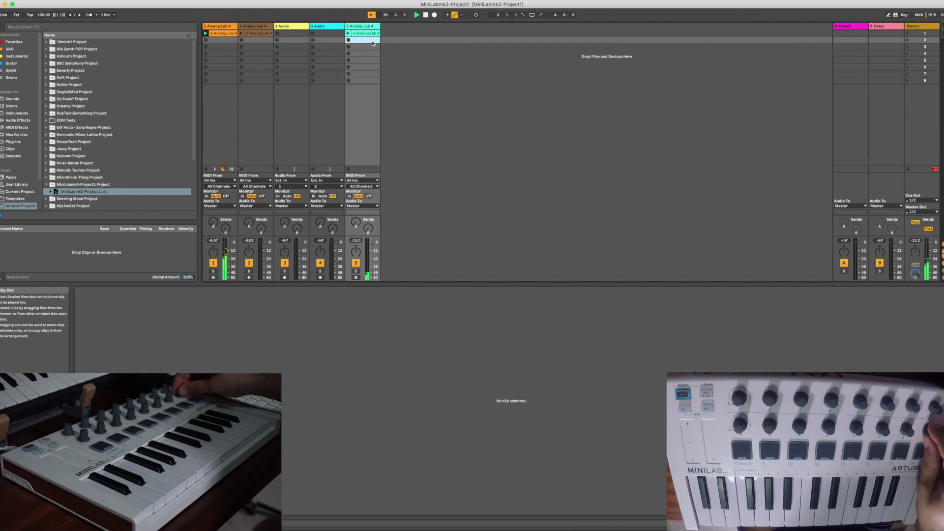
key(Up)
key(Down)
key(Down)
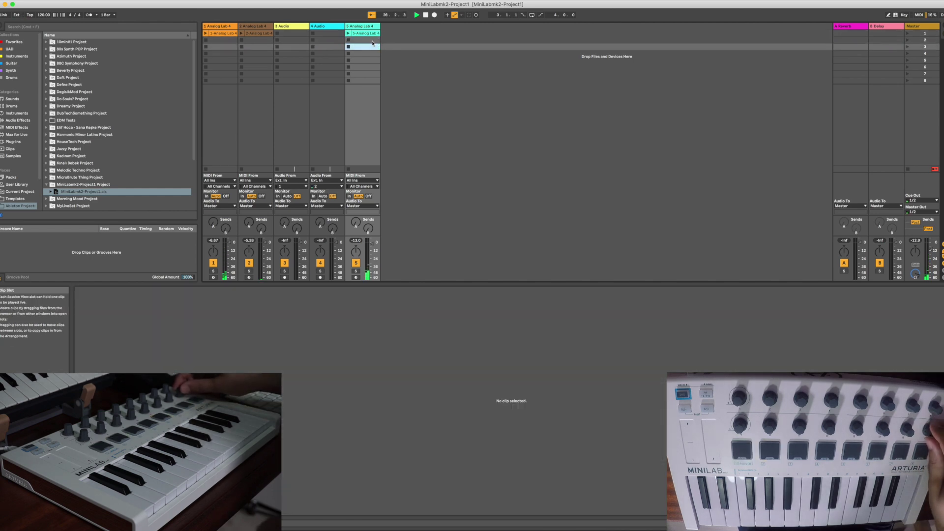
key(Up)
key(Up)
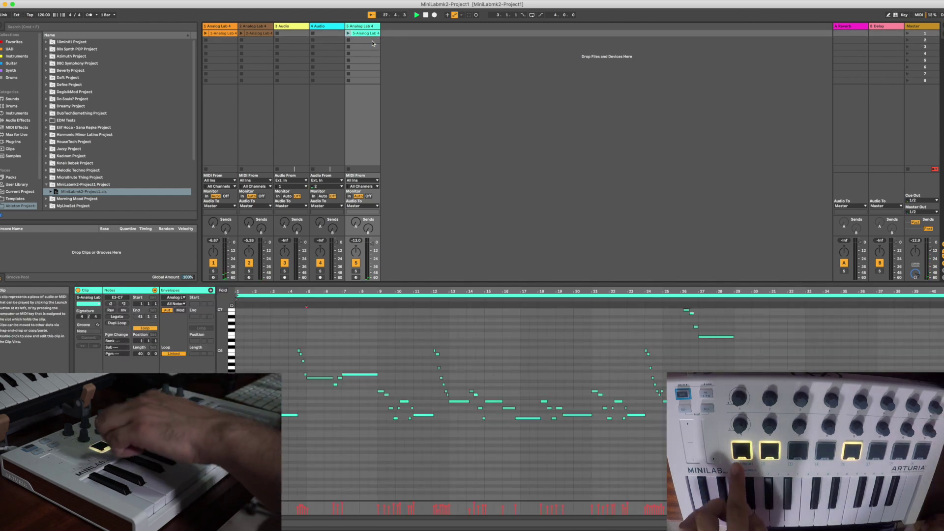